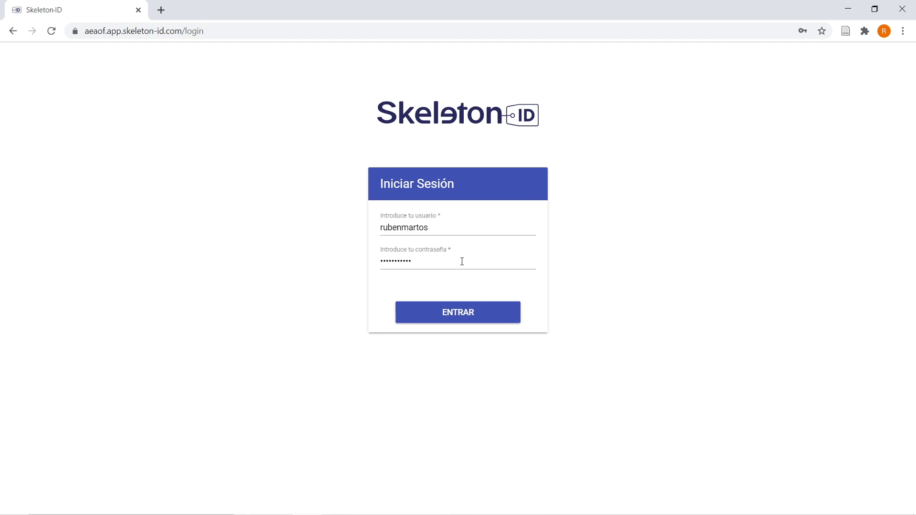
# Step: Sign in with the prefilled credentials and open the institution administration
pyautogui.click(459, 313)
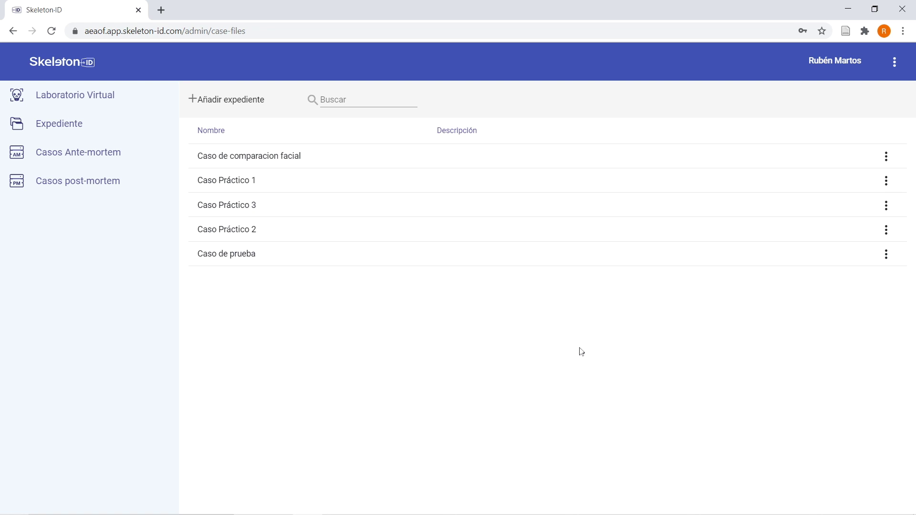
pyautogui.click(895, 63)
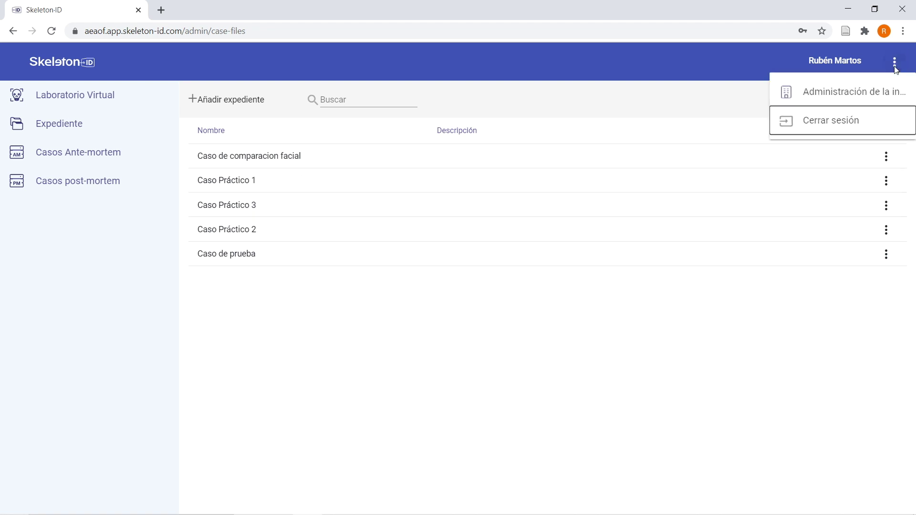
pyautogui.click(879, 94)
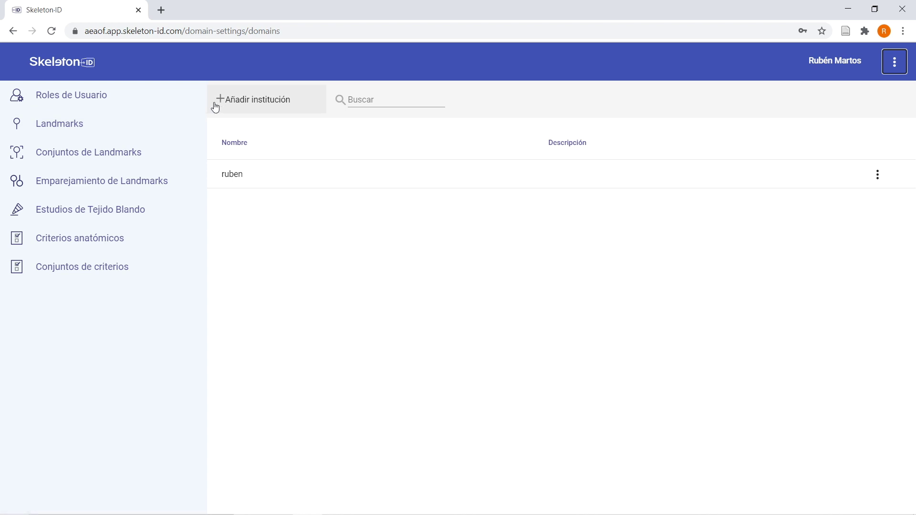
# Step: Review the institution's user roles and its landmark lists, including the landmark sets and the craniometric-cephalometric landmark pairings
pyautogui.click(97, 102)
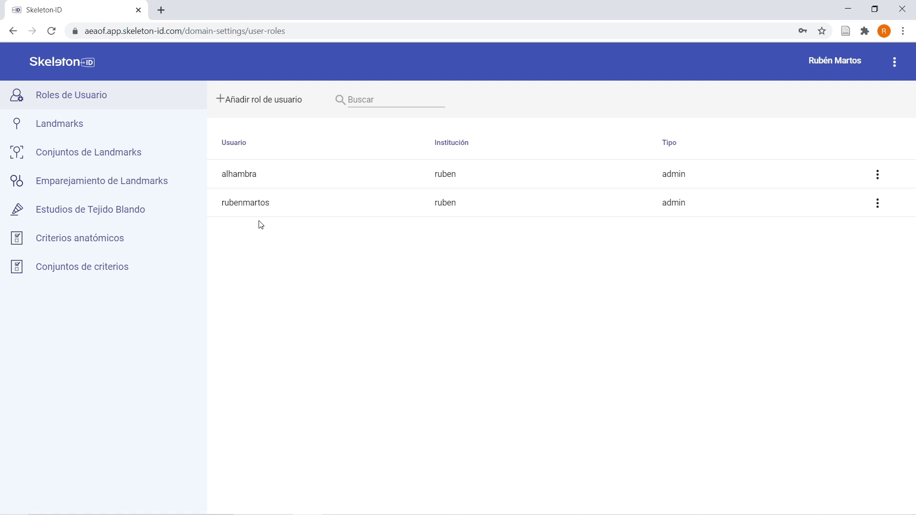
pyautogui.click(59, 126)
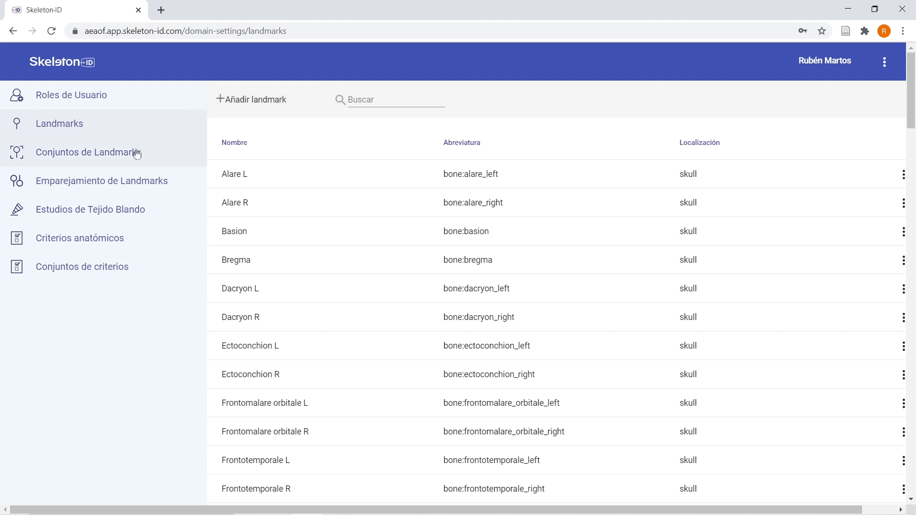
pyautogui.click(123, 163)
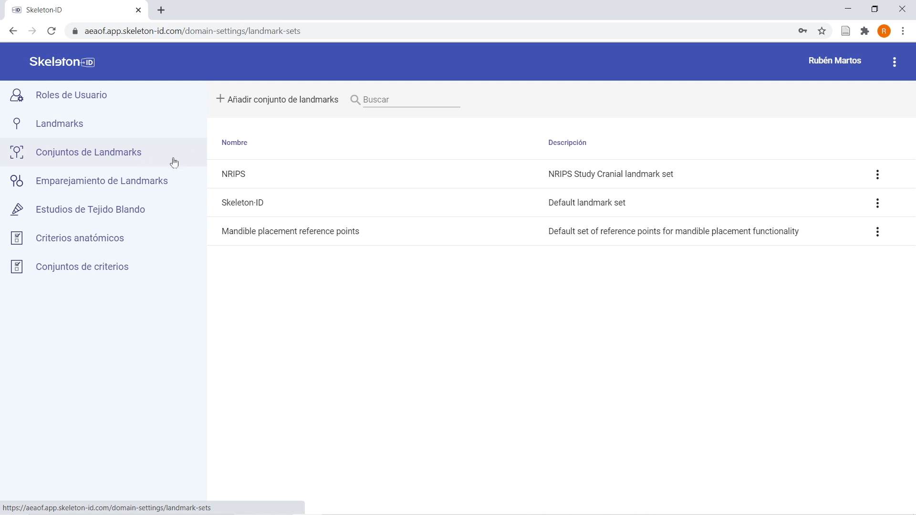
pyautogui.click(158, 183)
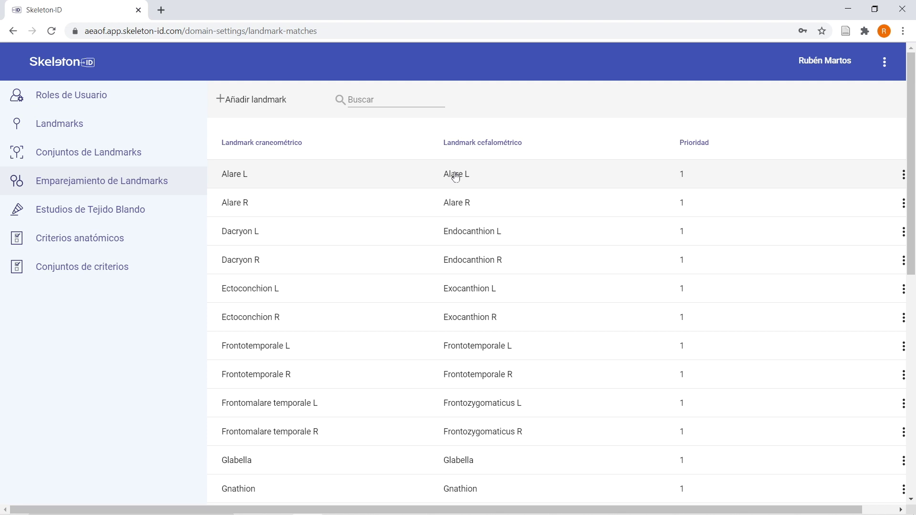
# Step: Open the Stephan C. 2014 soft tissue study and examine its details and landmark thickness measurements
pyautogui.click(124, 211)
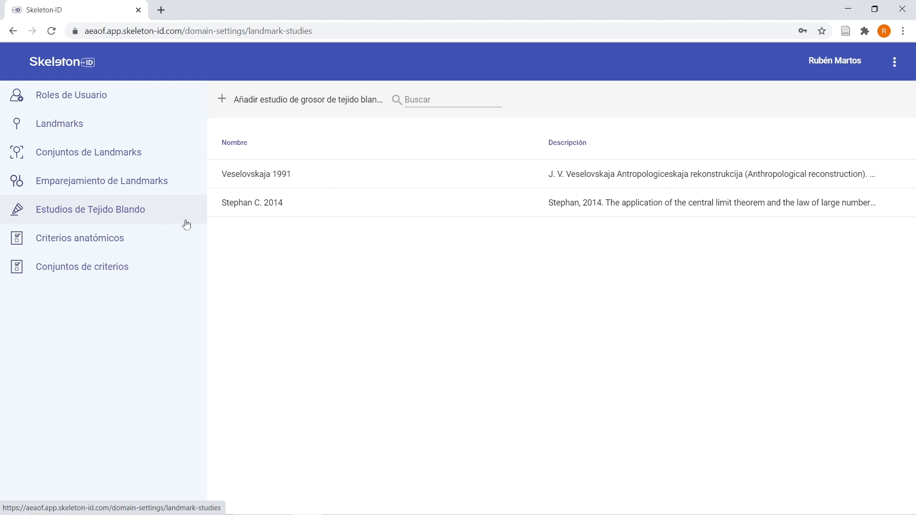
pyautogui.doubleClick(262, 215)
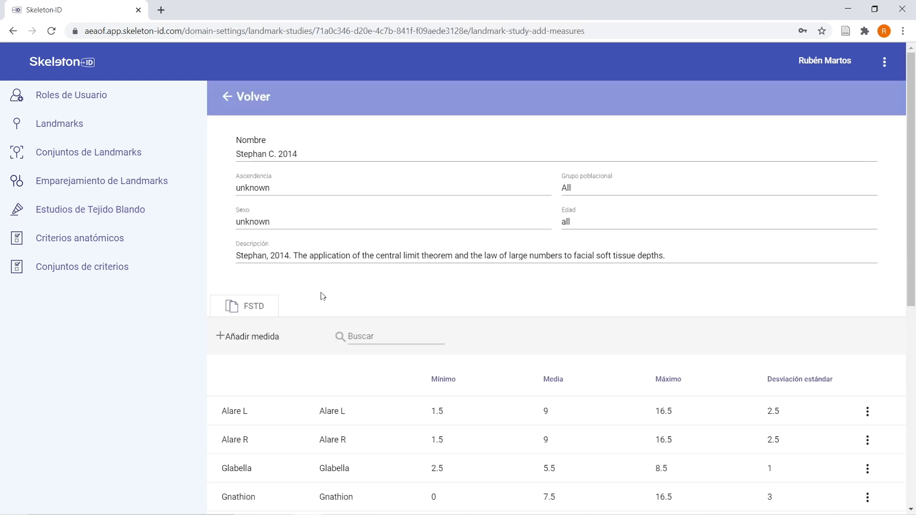
pyautogui.scroll(-4, 324, 296)
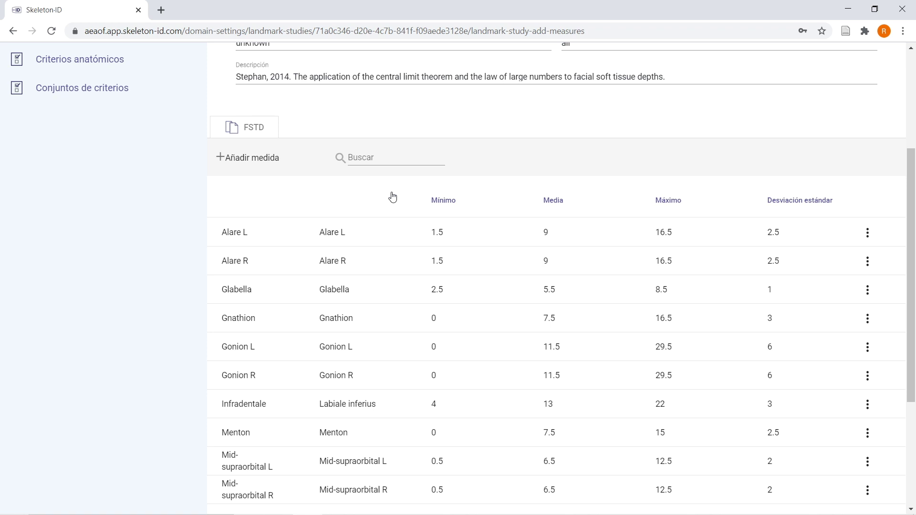
pyautogui.scroll(1, 390, 200)
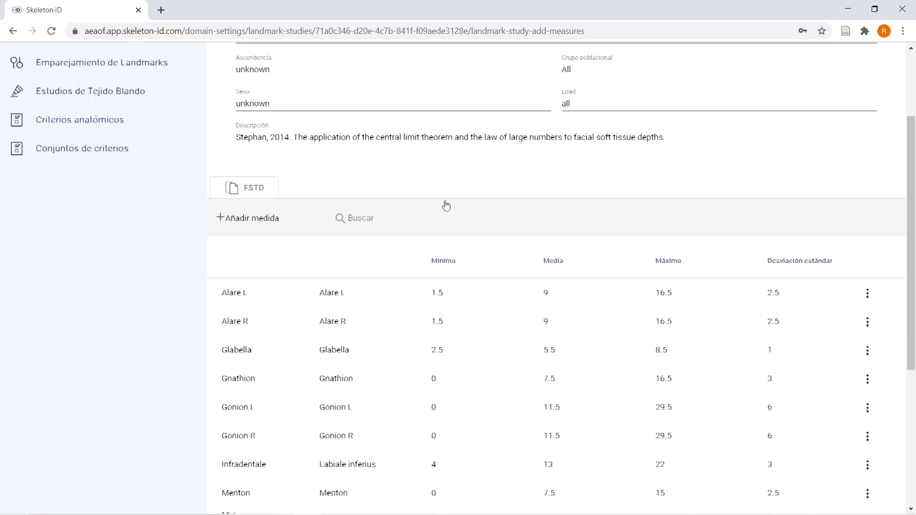
pyautogui.scroll(2, 446, 206)
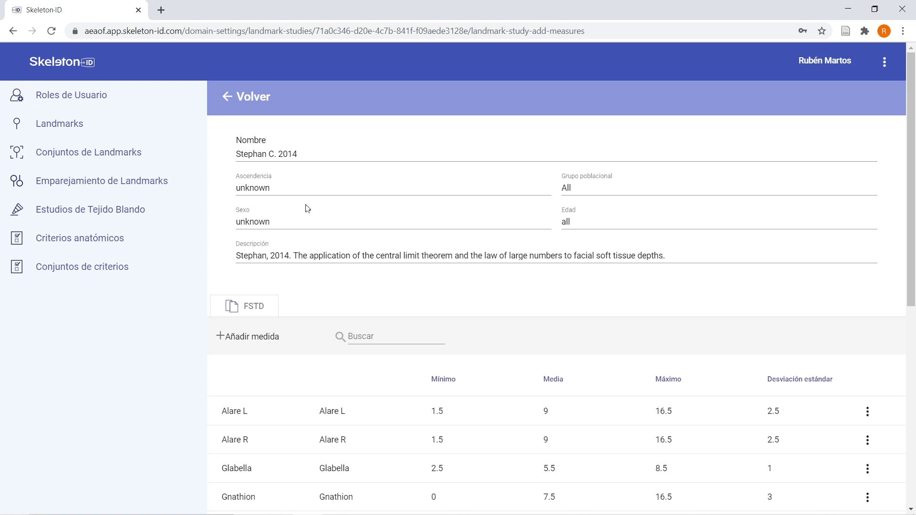
# Step: Review the list of anatomical criteria and the available criteria sets
pyautogui.click(88, 241)
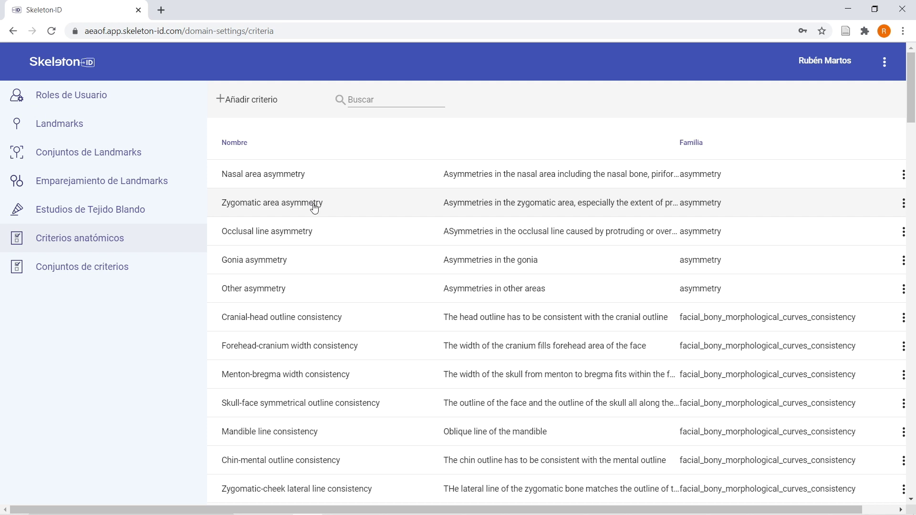
pyautogui.click(116, 273)
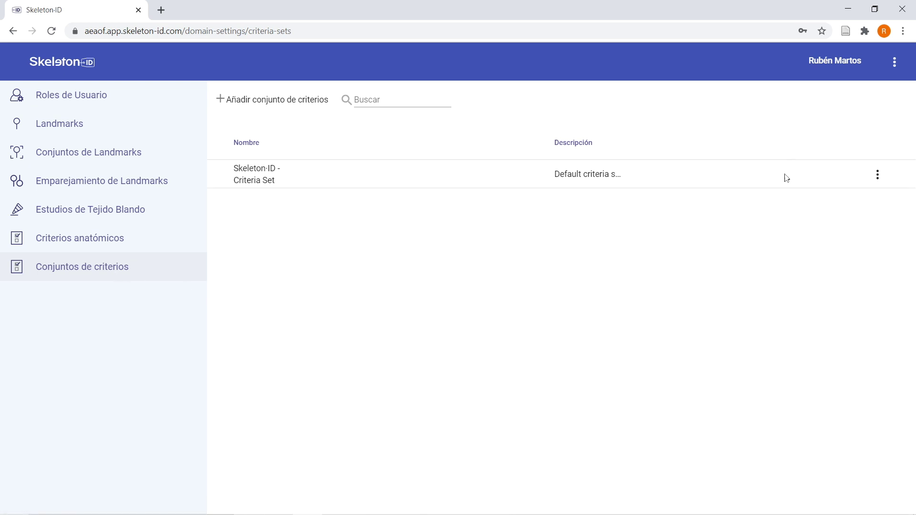
# Step: Set the user's application defaults to landmark set Skeleton·ID, soft tissue study Stephan C. 2014 and criteria set Skeleton·ID - Criteria Set
pyautogui.click(827, 67)
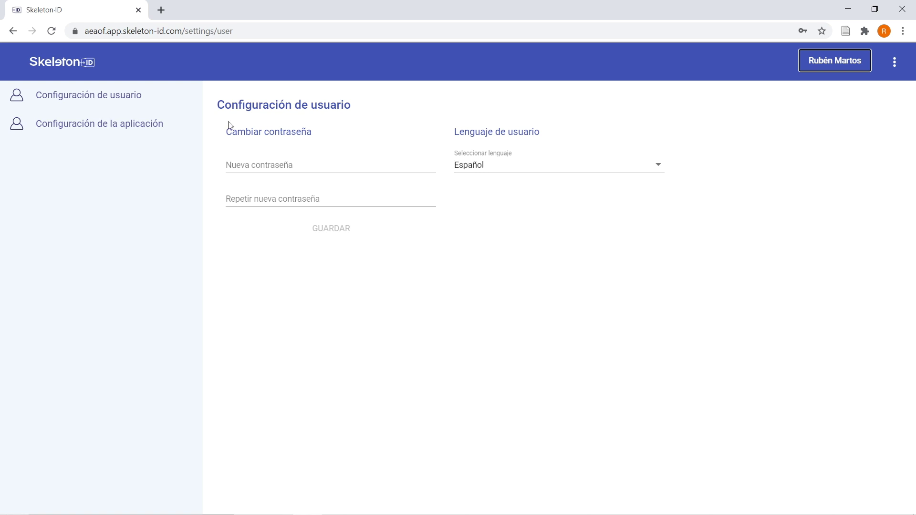
pyautogui.click(95, 129)
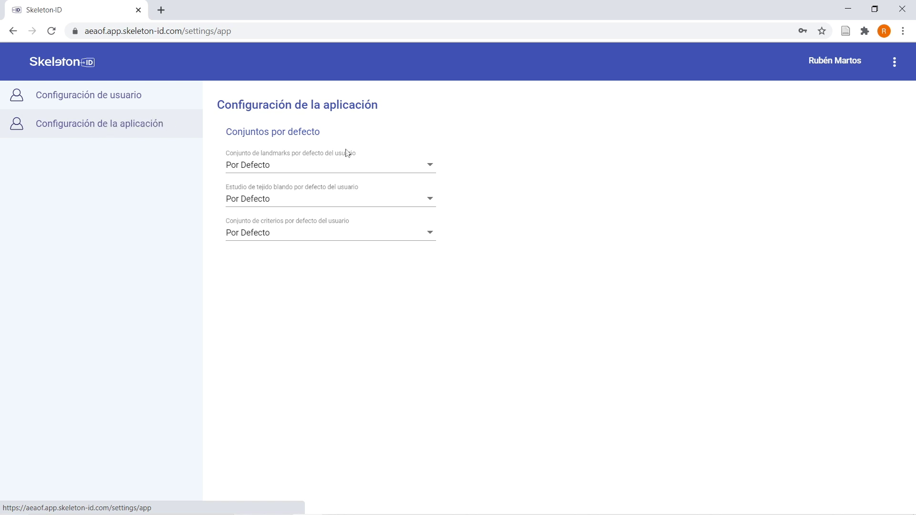
pyautogui.click(371, 166)
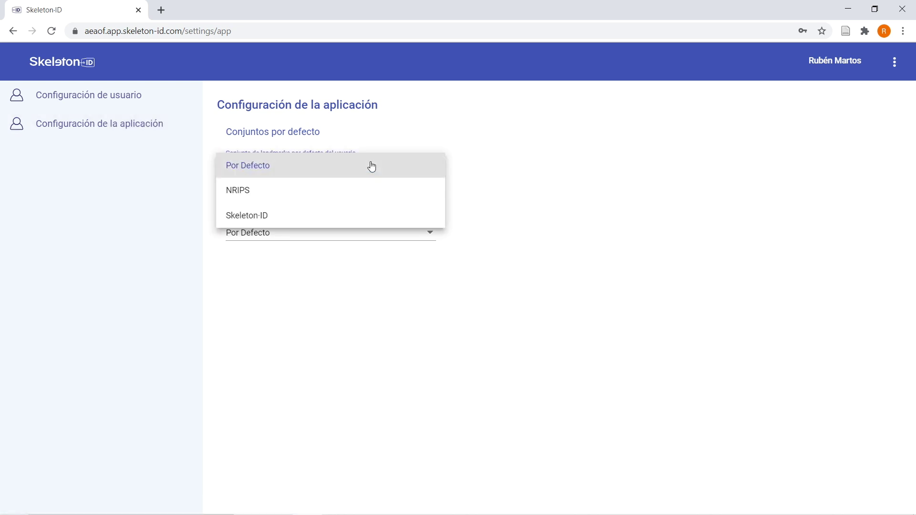
pyautogui.click(255, 222)
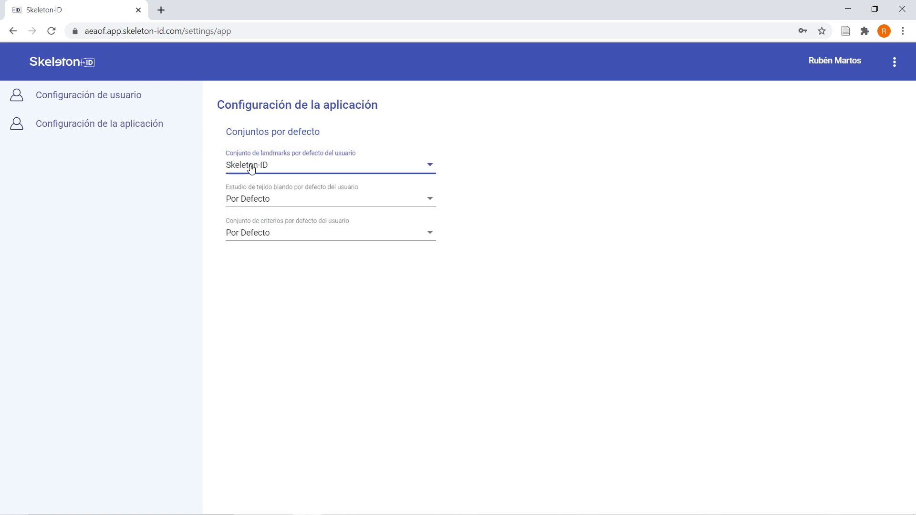
pyautogui.click(311, 202)
pyautogui.click(250, 247)
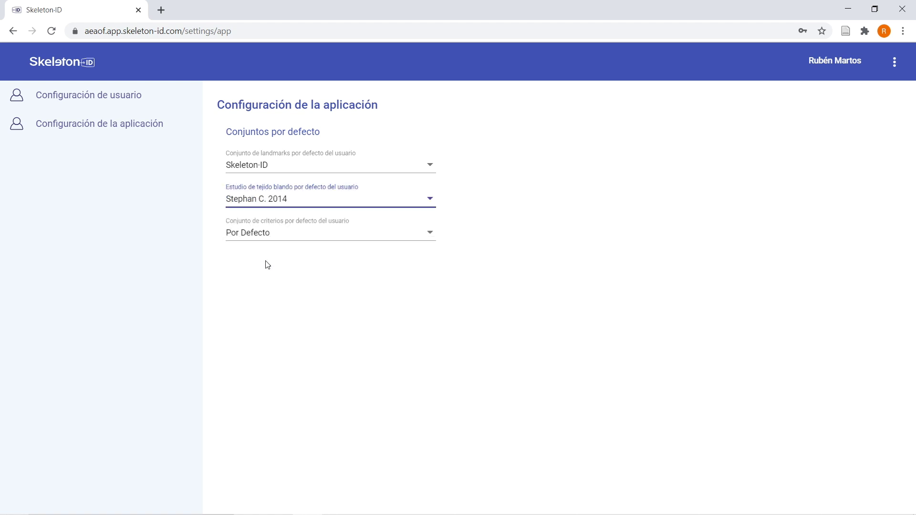
pyautogui.click(281, 237)
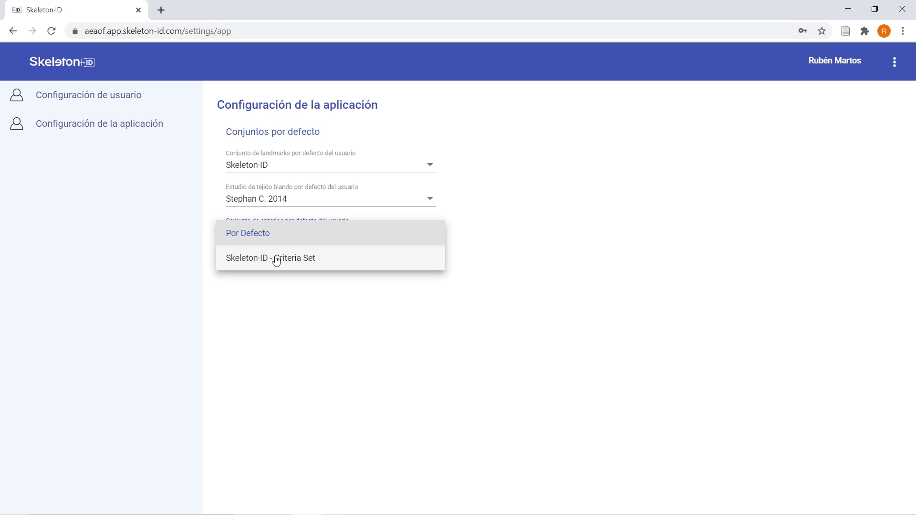
pyautogui.click(276, 260)
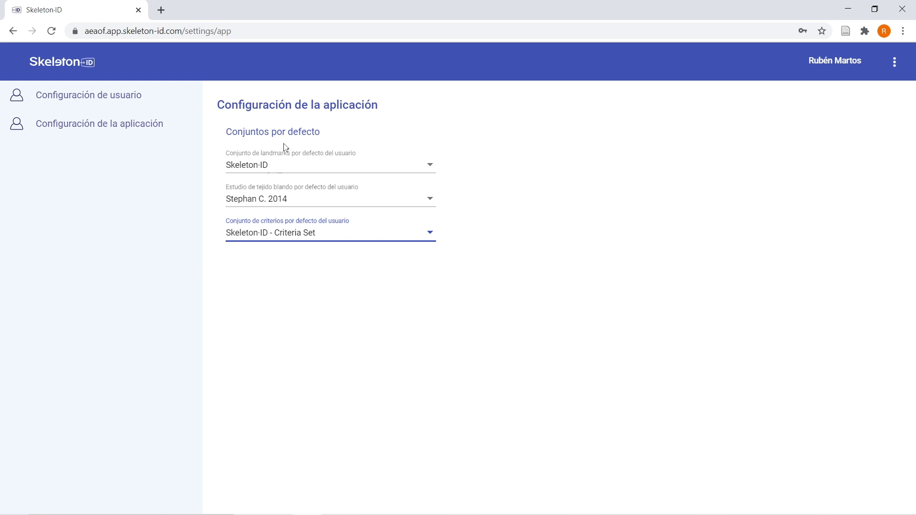
# Step: Return to the case file list, view the blank form for adding a case file and cancel it
pyautogui.click(83, 62)
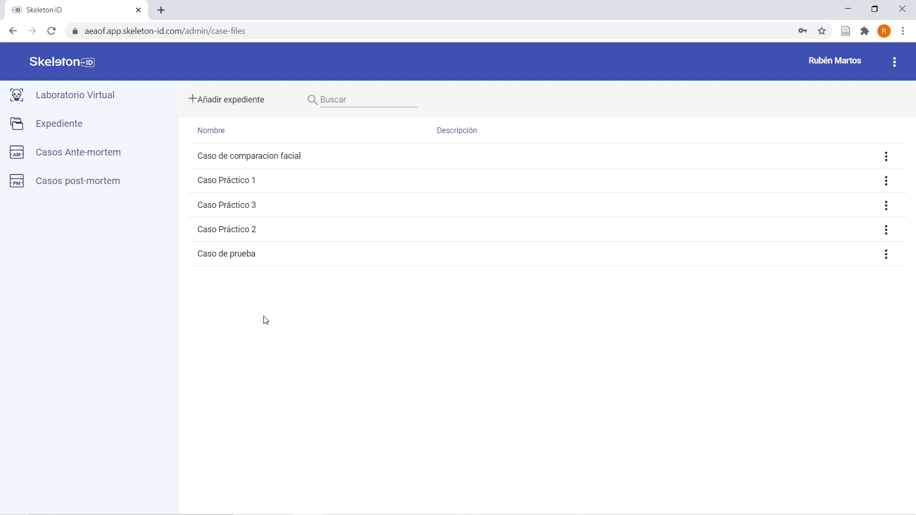
pyautogui.click(235, 95)
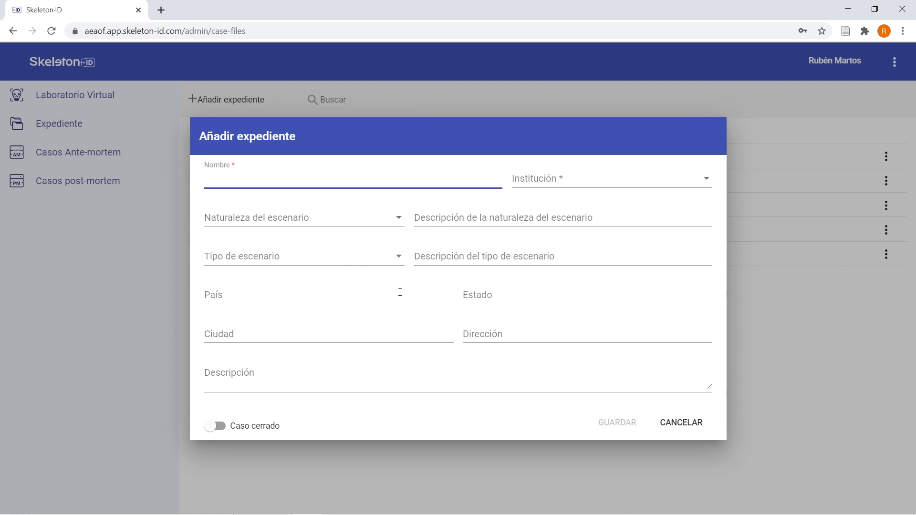
pyautogui.click(665, 426)
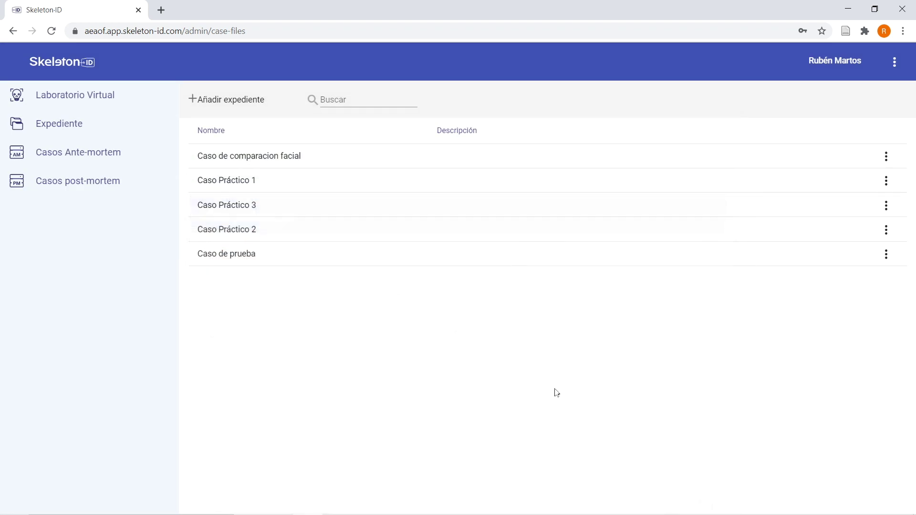
# Step: Open the ante-mortem cases, view the blank form for adding an ante-mortem case and cancel it
pyautogui.click(94, 153)
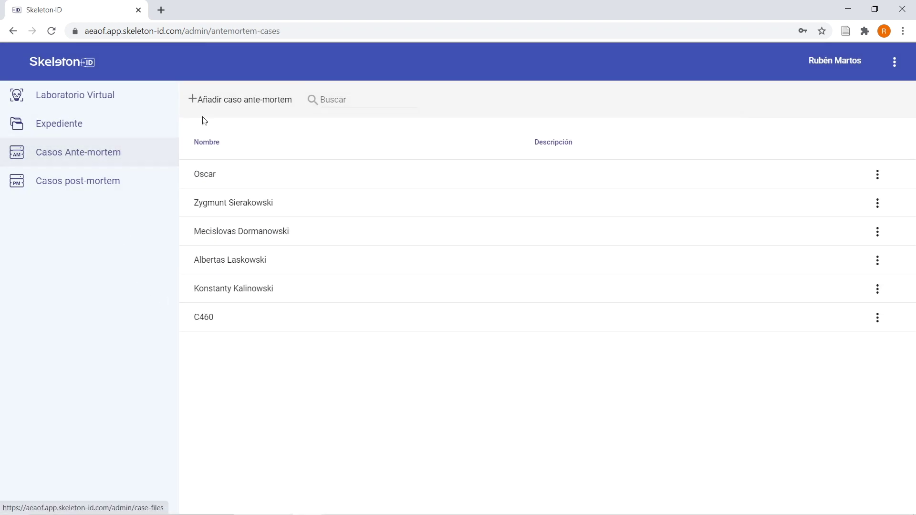
pyautogui.click(227, 111)
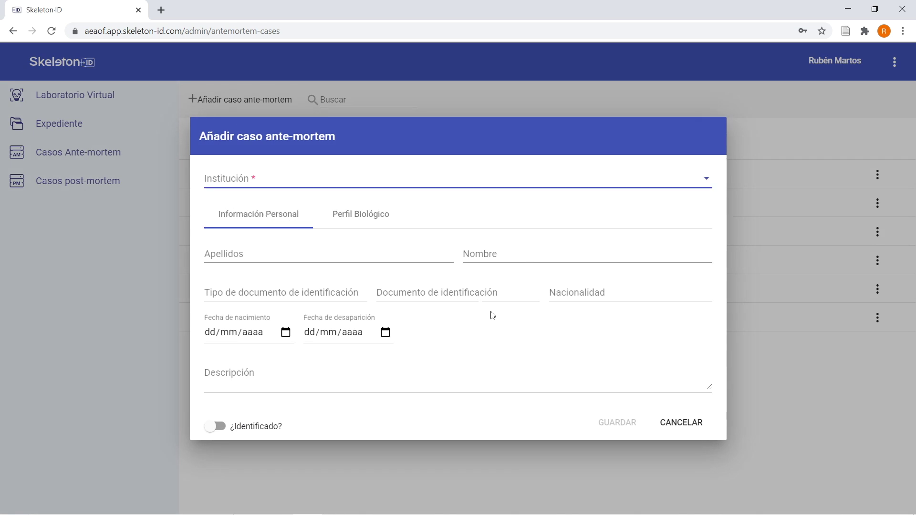
pyautogui.click(666, 421)
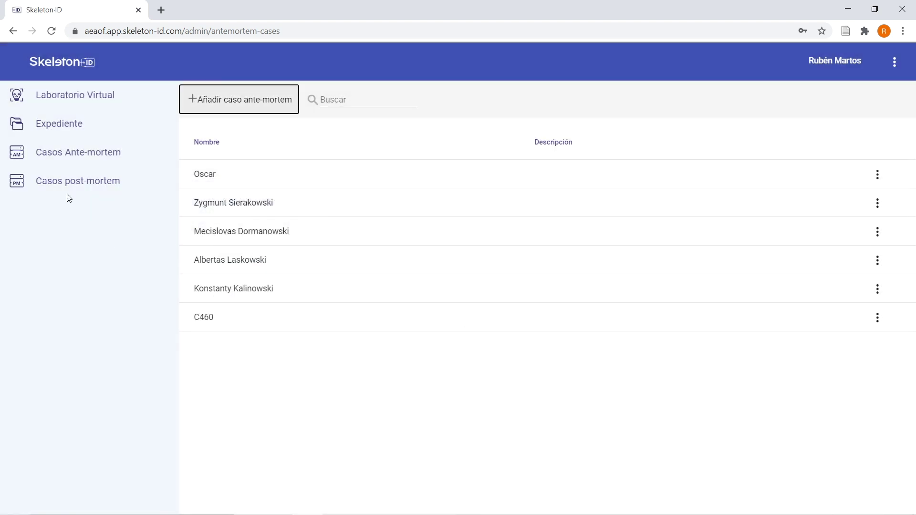
# Step: Open the post-mortem cases, look through the blank new-case form down to its dental chart and cancel it
pyautogui.click(73, 189)
pyautogui.click(219, 102)
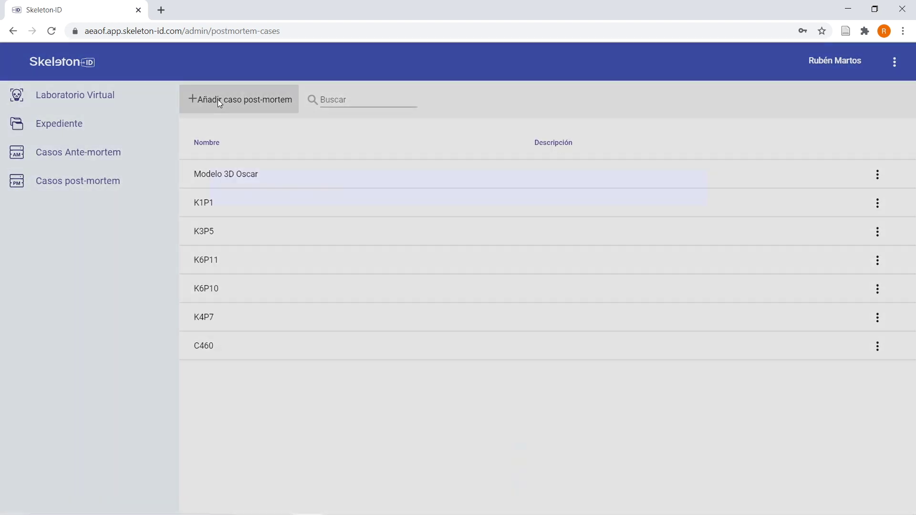
pyautogui.scroll(-3, 343, 239)
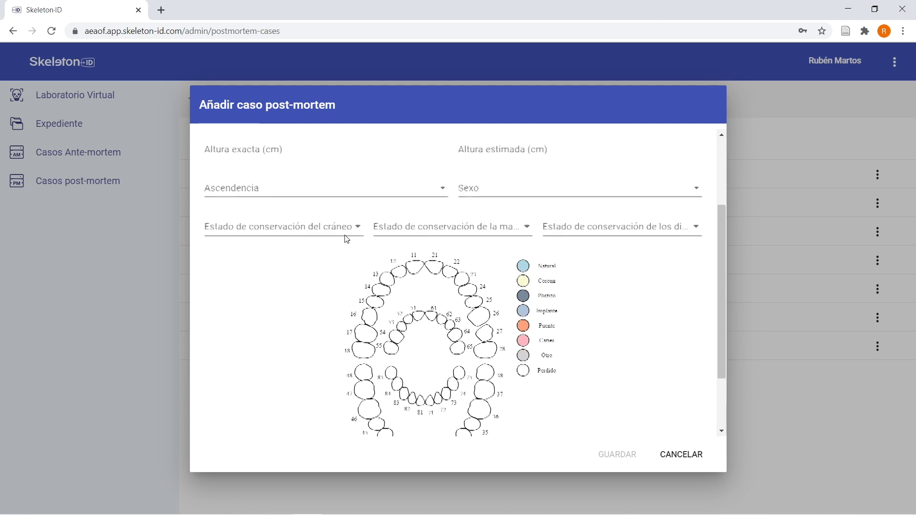
pyautogui.scroll(3, 345, 237)
pyautogui.click(677, 454)
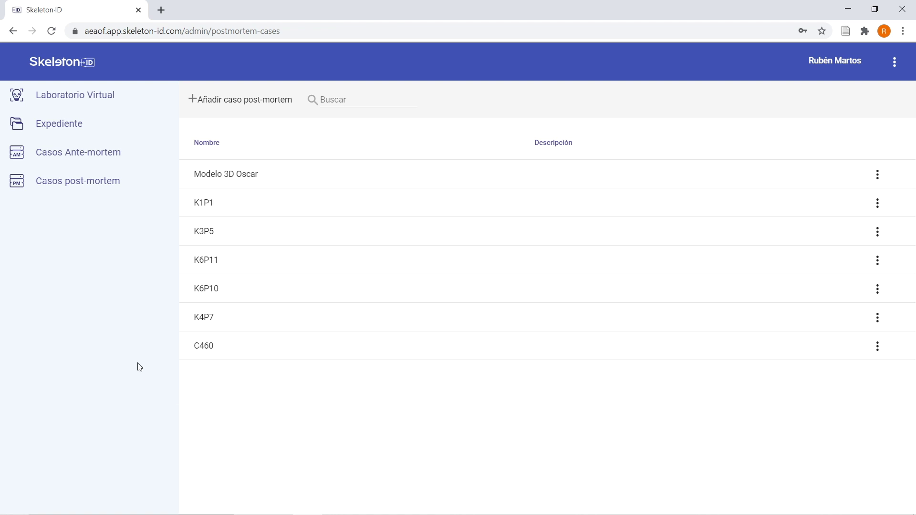
# Step: Open the virtual laboratory (Laboratorio Virtual)
pyautogui.click(93, 97)
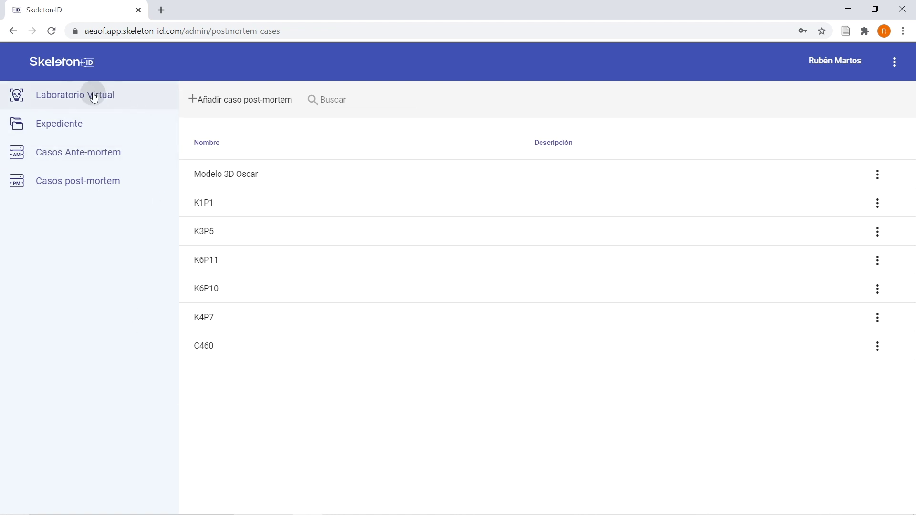